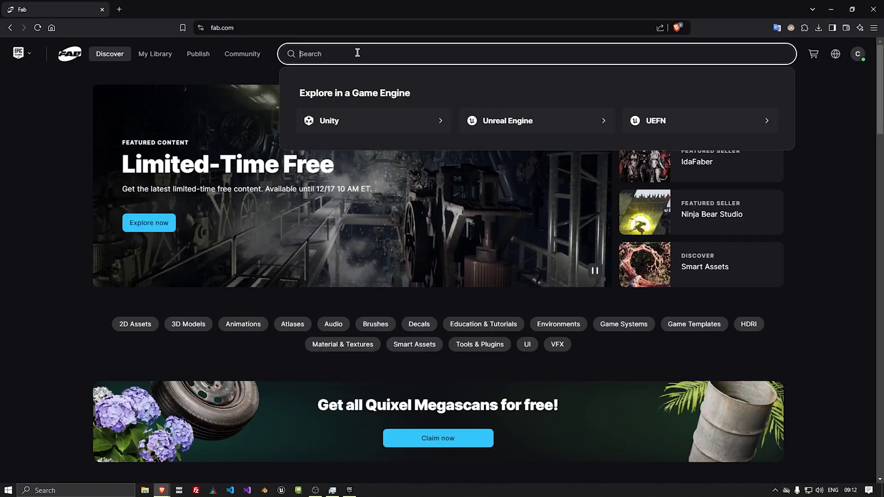
pyautogui.press('Return')
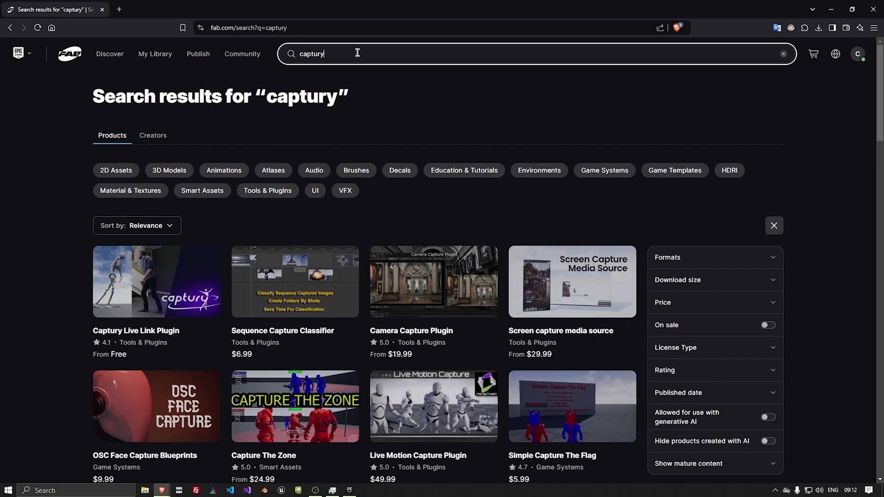
# - Search Fab for 'captury' and download the already-owned Captury Live Link Plugin
pyautogui.click(154, 285)
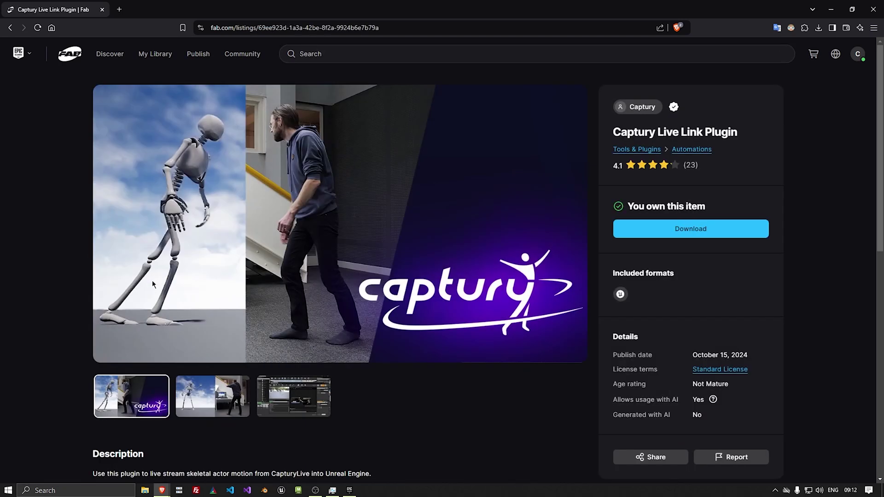
pyautogui.click(676, 232)
# - Launch Unreal Engine 5.4.4 and create a Blank Film/Video & Live Events project named 'tutorial'
pyautogui.click(349, 490)
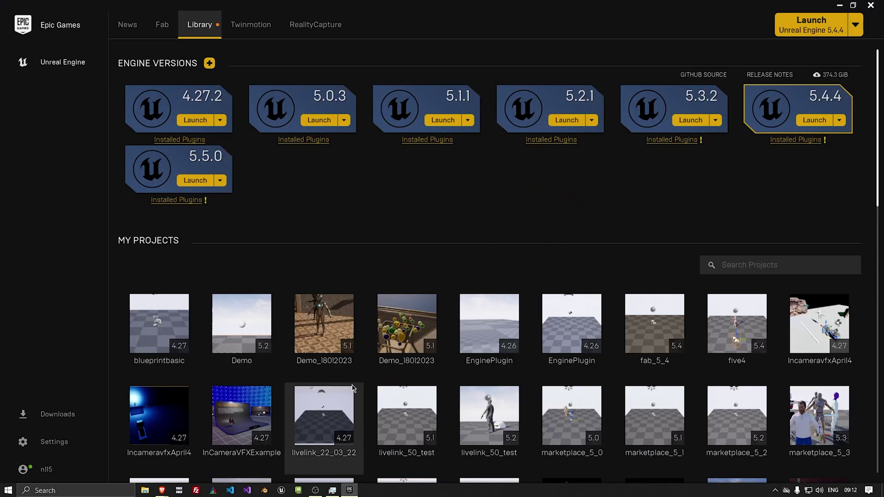
pyautogui.click(833, 32)
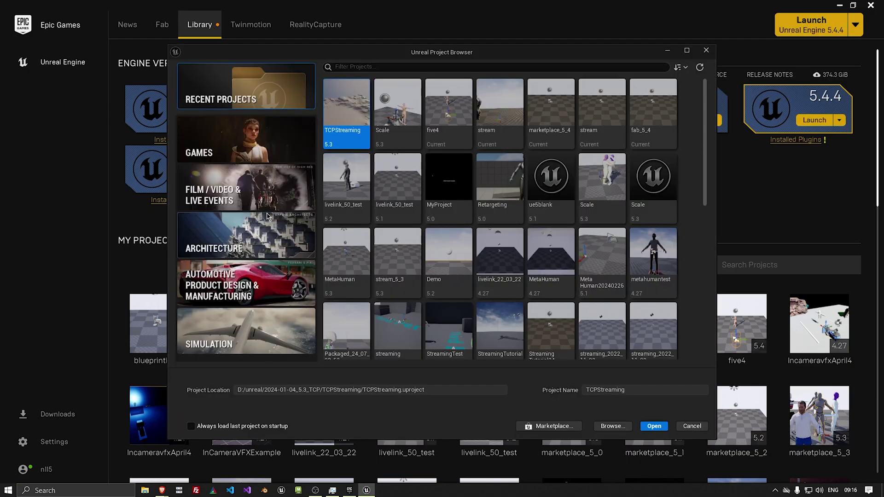
pyautogui.click(269, 199)
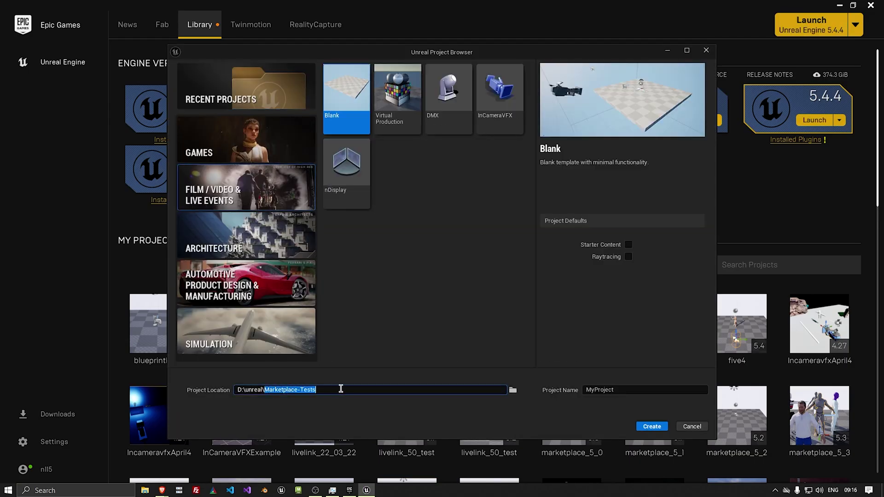
pyautogui.write('tutorial')
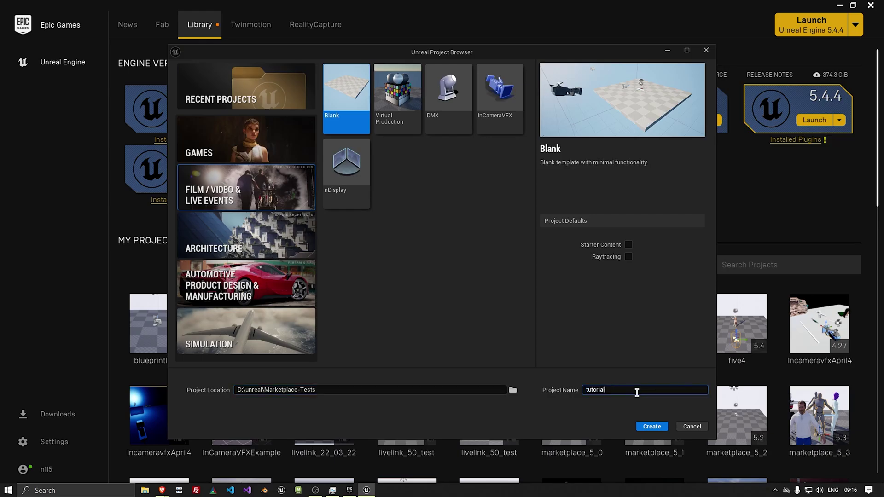
pyautogui.click(652, 426)
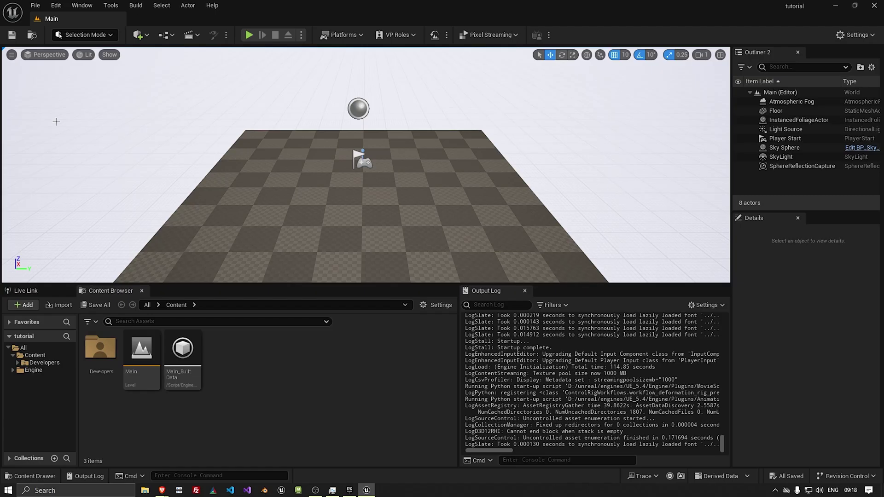
# - Enable the CapturyLiveLink plugin, check the Live Link plugins, and restart the editor
pyautogui.click(55, 5)
pyautogui.click(79, 158)
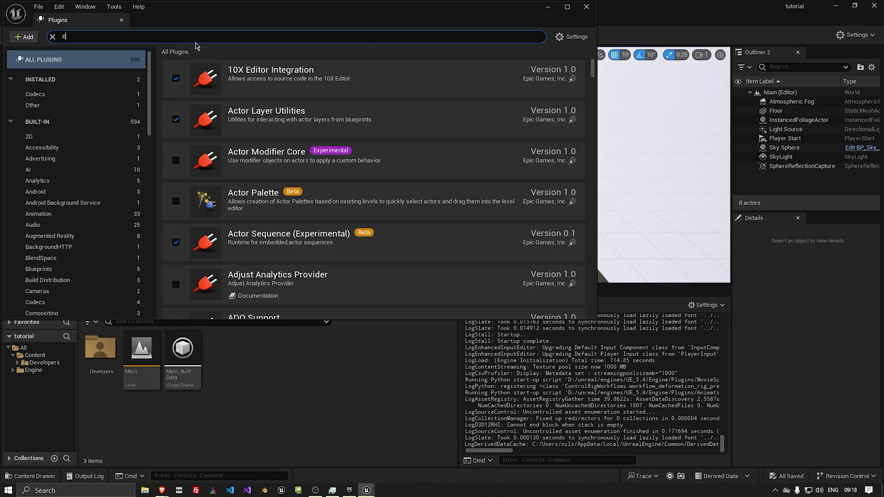
pyautogui.write('captury')
pyautogui.click(176, 78)
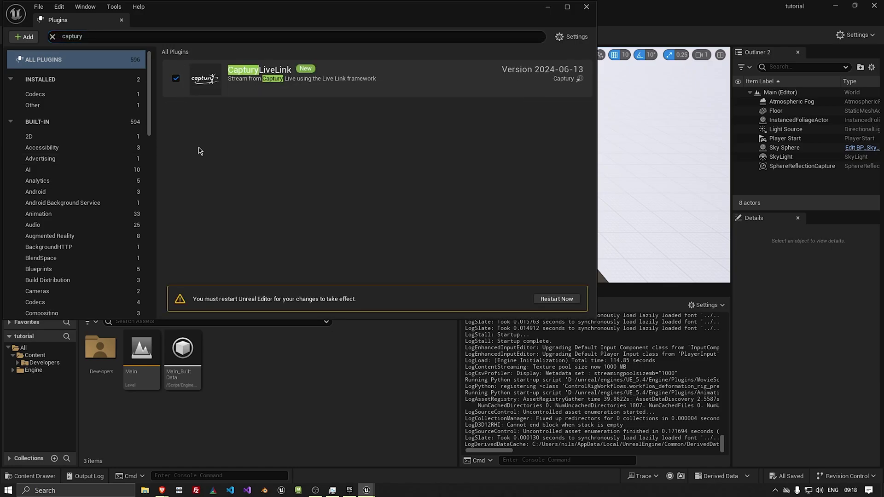
pyautogui.write('live')
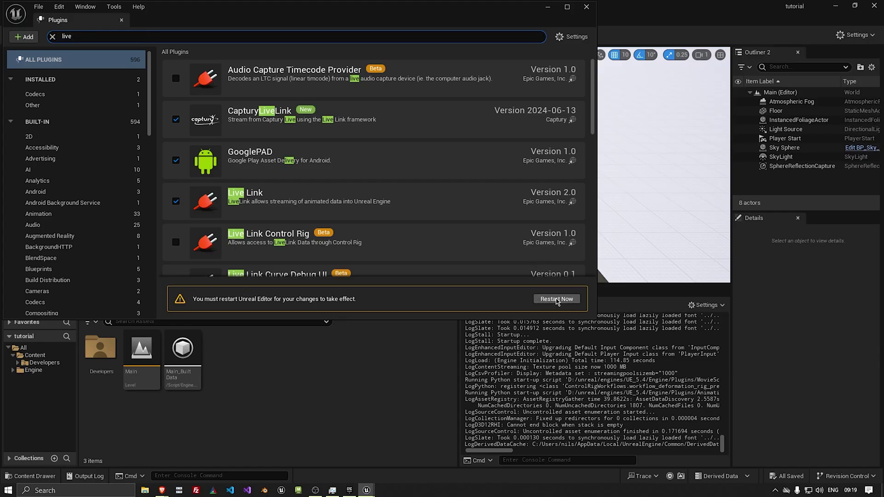
pyautogui.click(556, 299)
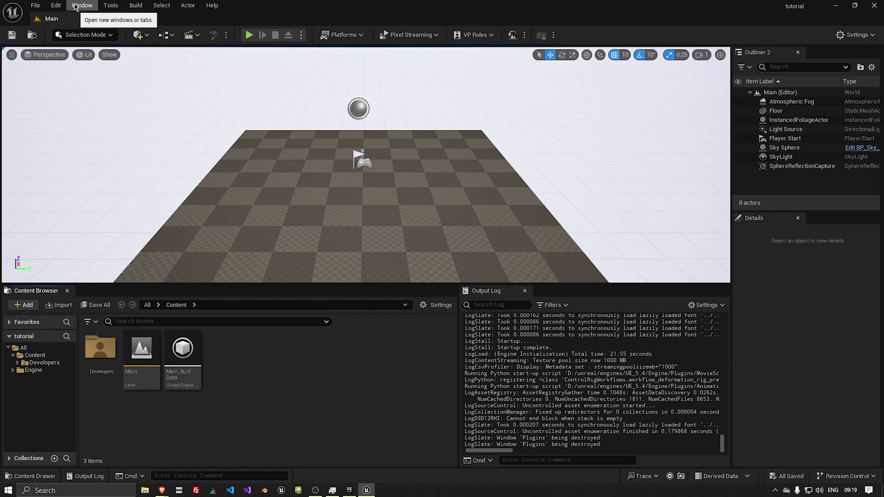
# - Open the Live Link panel from Window > Virtual Production and list its source types, including Captury Live
pyautogui.click(76, 7)
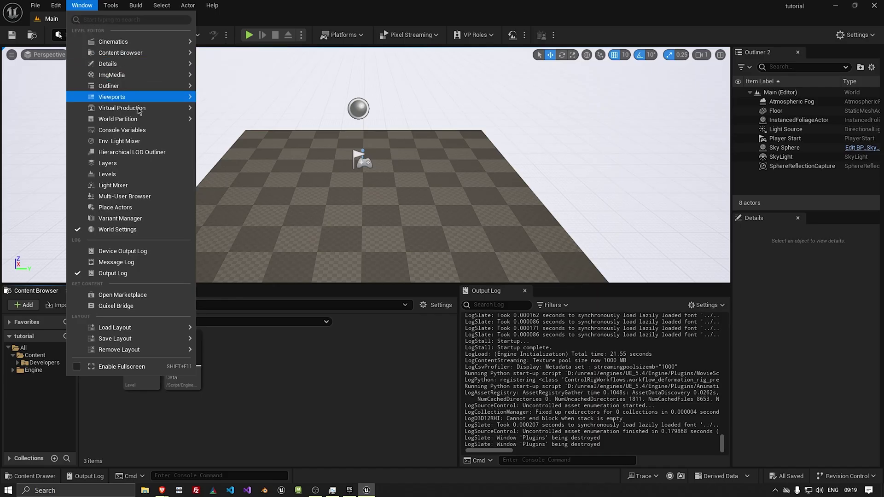
pyautogui.moveTo(179, 108)
pyautogui.click(230, 150)
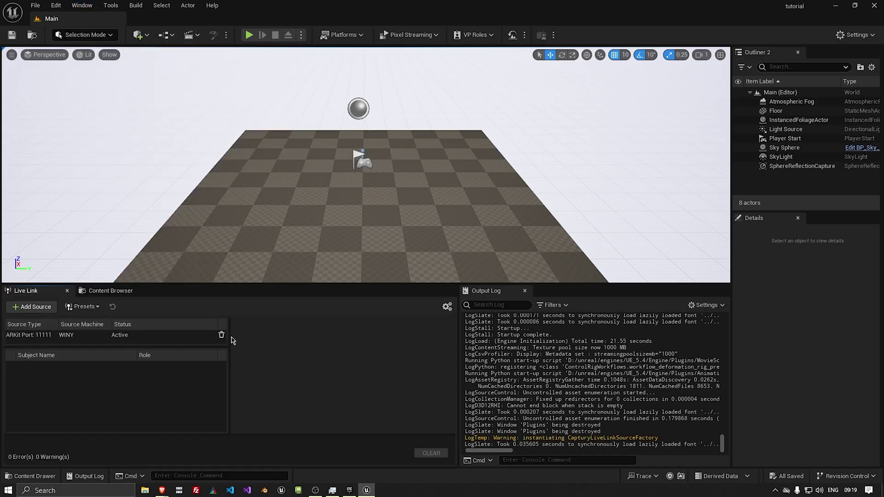
pyautogui.click(31, 308)
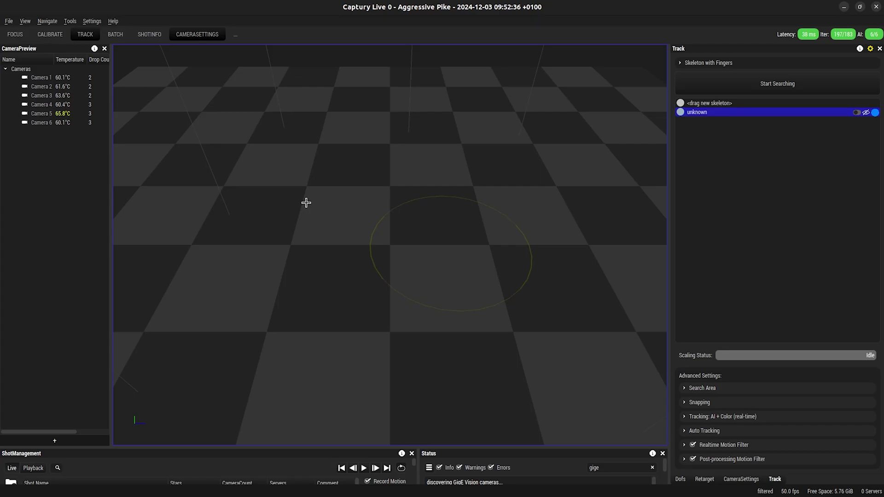
# - Read the machine's IP in Captury Live's network settings and connect Live Link to host 192.168.178.20
pyautogui.click(84, 22)
pyautogui.click(99, 104)
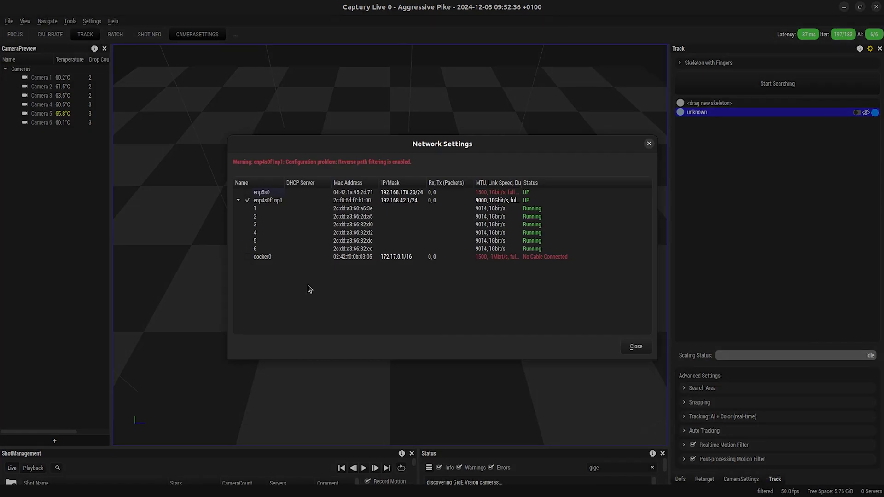
pyautogui.click(463, 192)
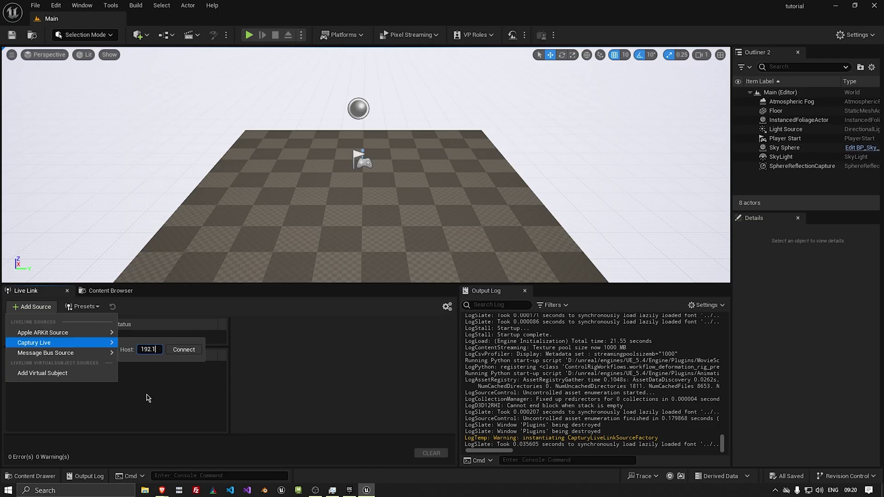
pyautogui.write('20')
pyautogui.press('Return')
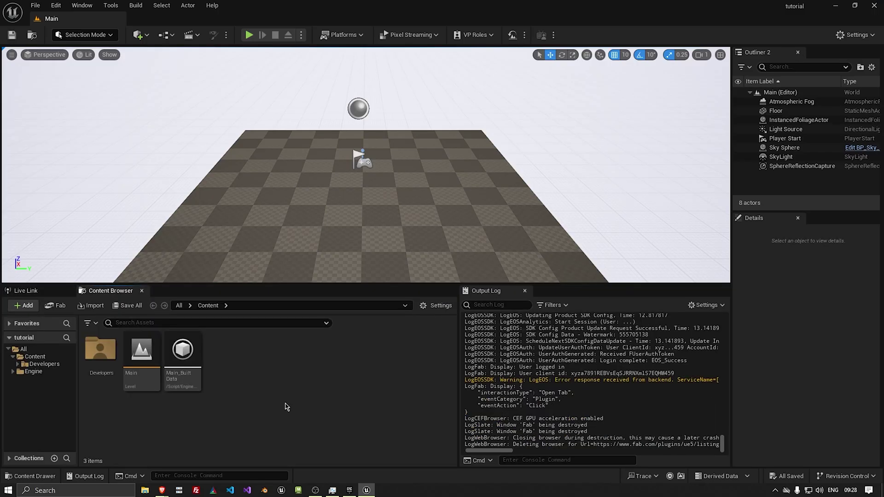
# - Search the in-editor Fab for 'survival character' and add the Survival Character pack to the project
pyautogui.click(59, 310)
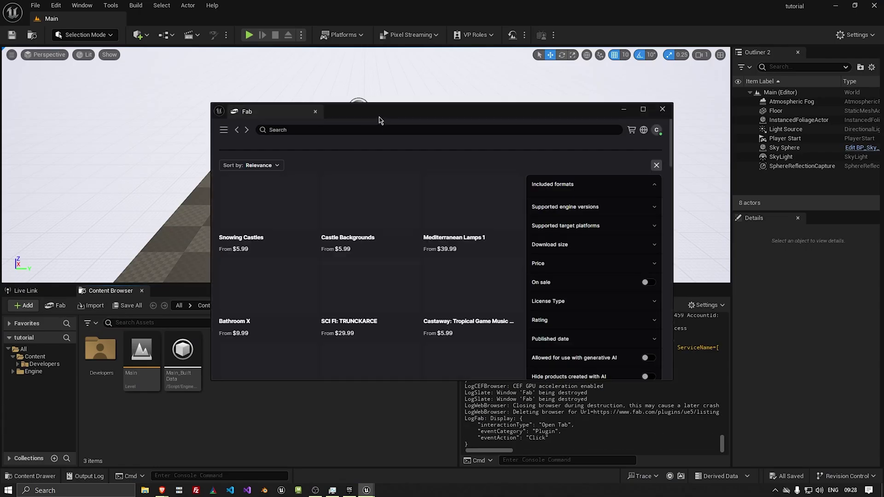
pyautogui.write('survival character')
pyautogui.press('Return')
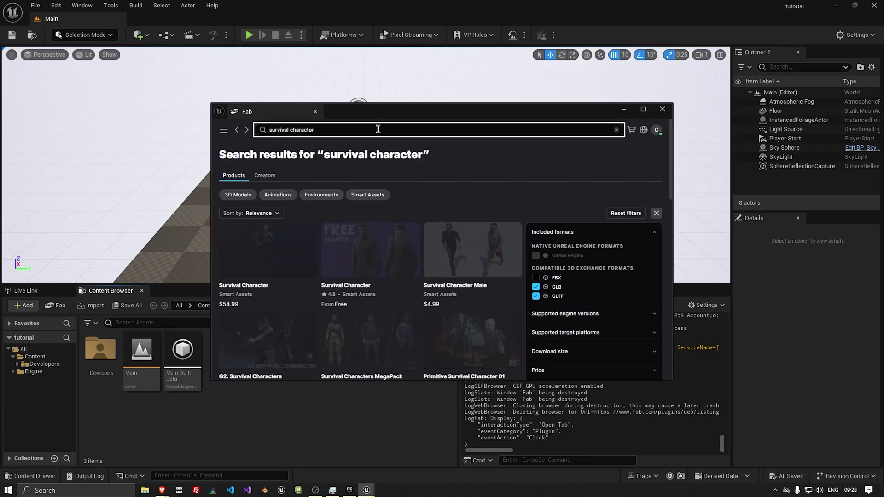
pyautogui.click(365, 257)
pyautogui.click(593, 245)
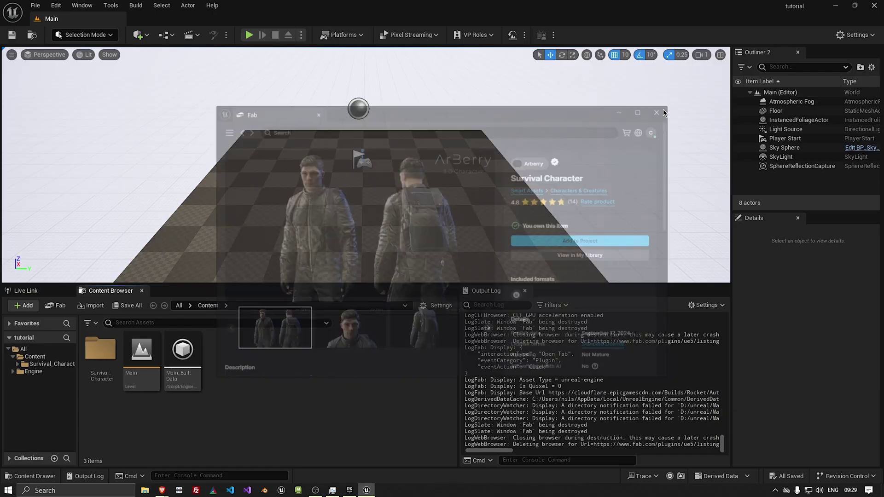
# - In Survival_Character > Meshes, start exporting SK_Survival_Character through Asset Actions > Export
pyautogui.click(117, 362)
pyautogui.doubleClick(116, 362)
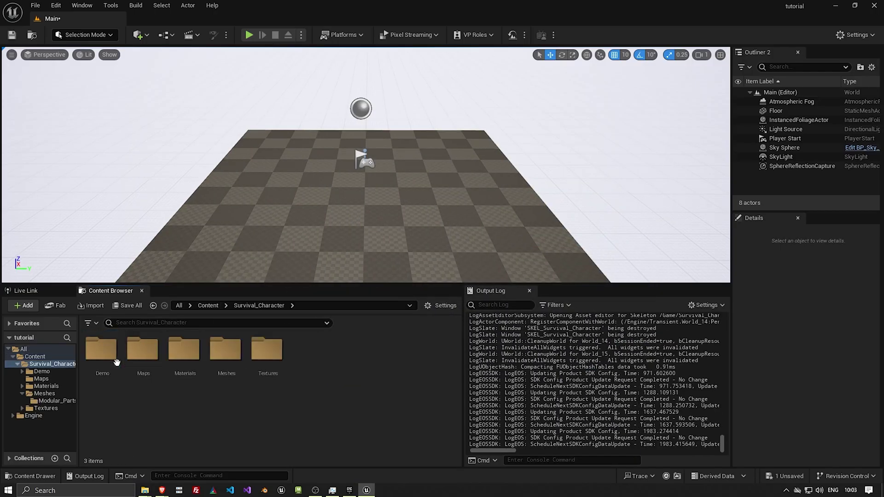
pyautogui.click(223, 360)
pyautogui.doubleClick(223, 360)
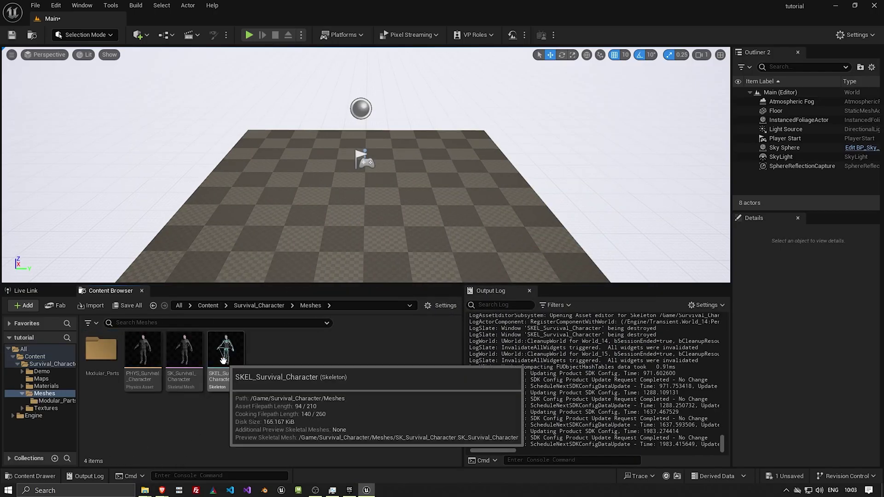
pyautogui.rightClick(181, 360)
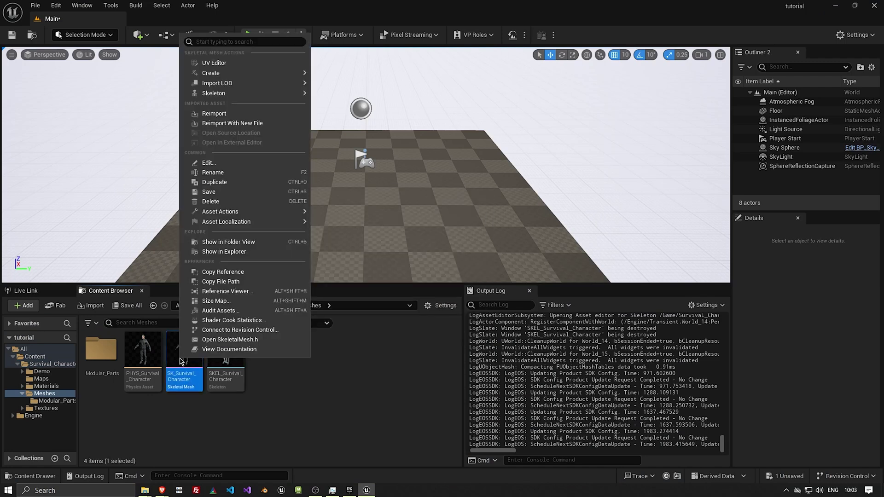
pyautogui.moveTo(242, 216)
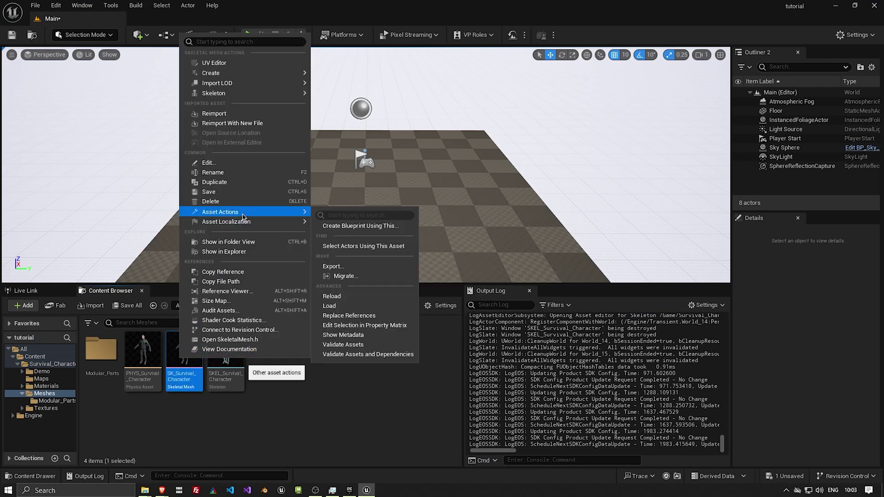
pyautogui.click(334, 267)
# - Save the SK_Survival_Character FBX export to the ESD-USB (F:) drive
pyautogui.scroll(-10, 115, 296)
pyautogui.click(55, 142)
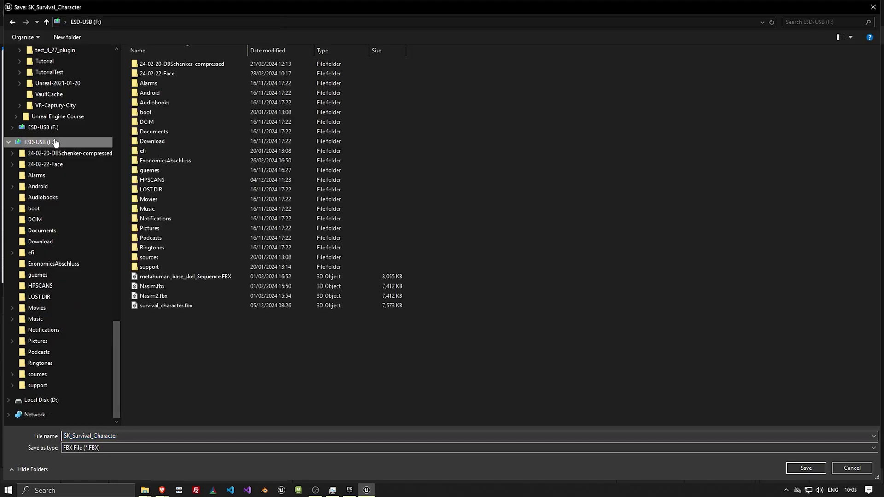
pyautogui.click(805, 471)
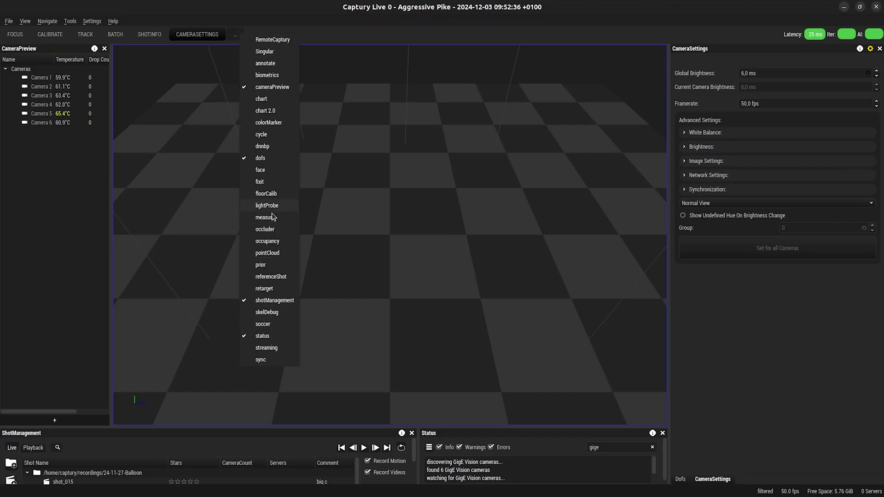
# - Load SK_Survival_Character.FBX from ESD-USB as the survival_character retarget target
pyautogui.click(264, 289)
pyautogui.click(768, 65)
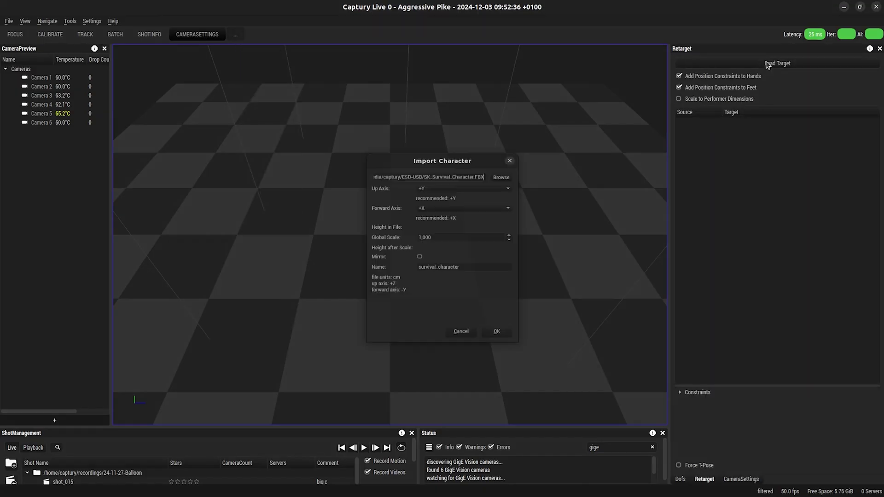
pyautogui.click(502, 166)
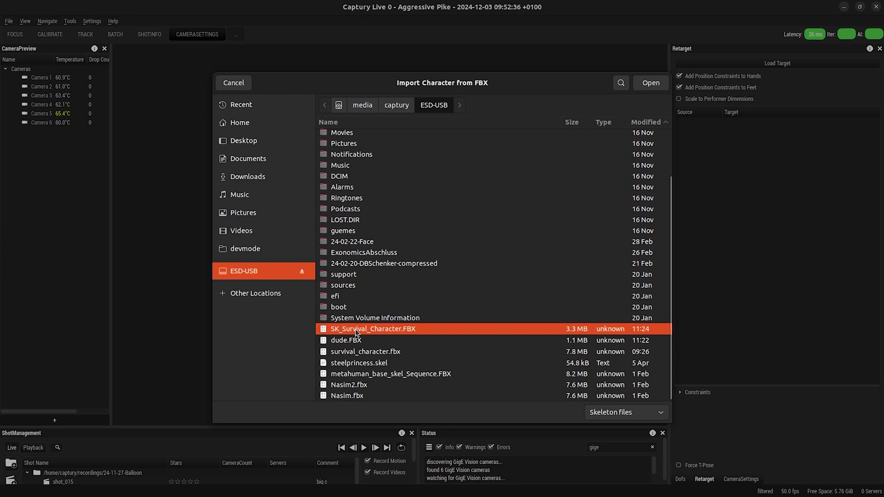
pyautogui.doubleClick(357, 329)
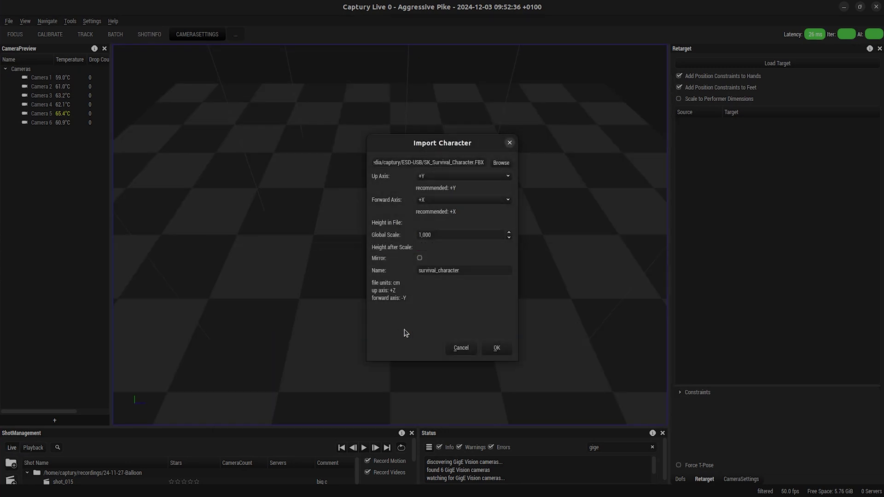
pyautogui.click(496, 348)
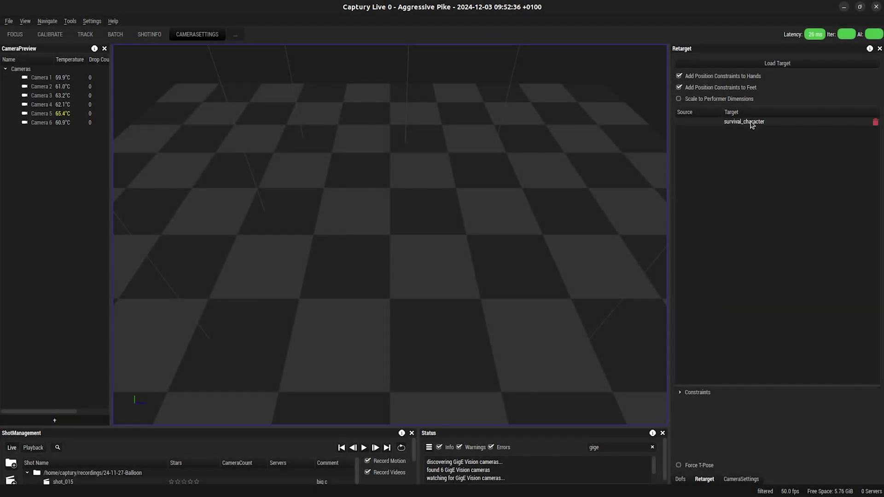
# - On the TRACK tab, find a new performer and retarget the unknown skeleton to survival_character
pyautogui.click(94, 35)
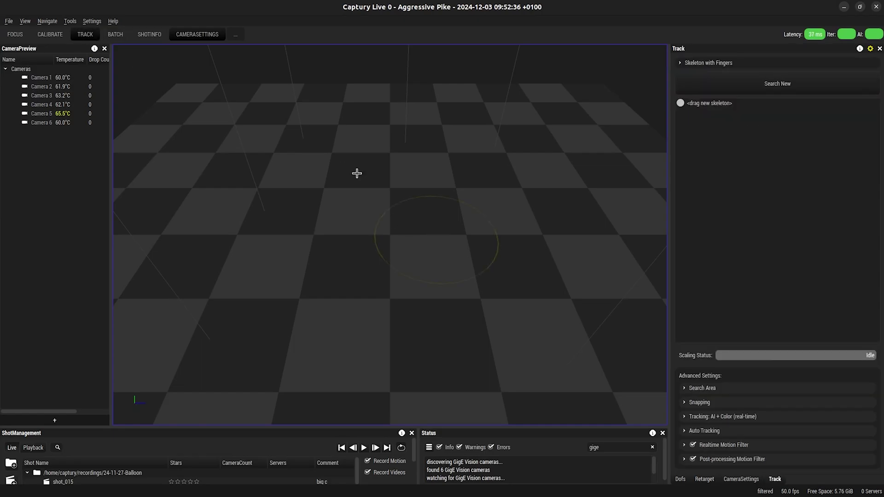
pyautogui.click(715, 88)
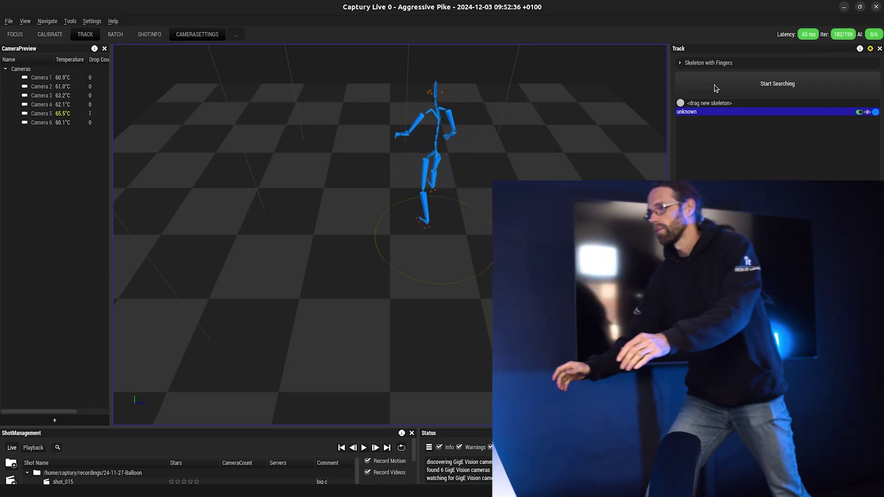
pyautogui.rightClick(709, 111)
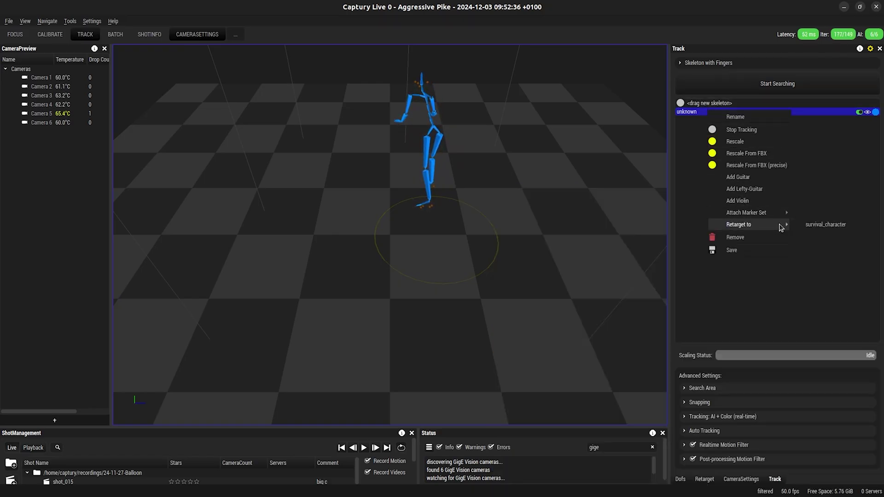
pyautogui.click(840, 228)
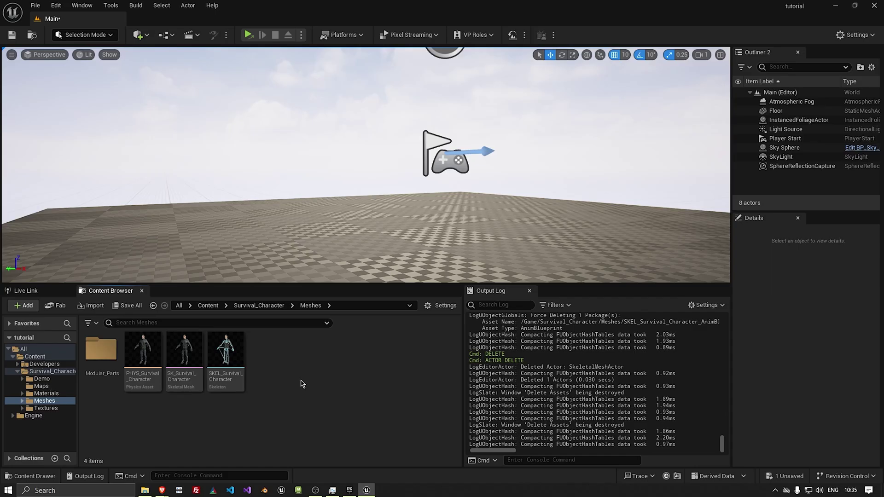
pyautogui.click(25, 292)
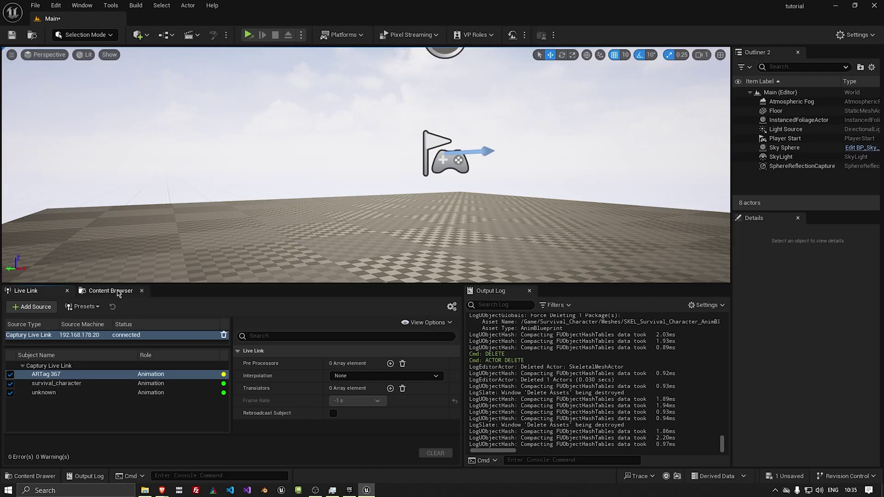
pyautogui.click(111, 291)
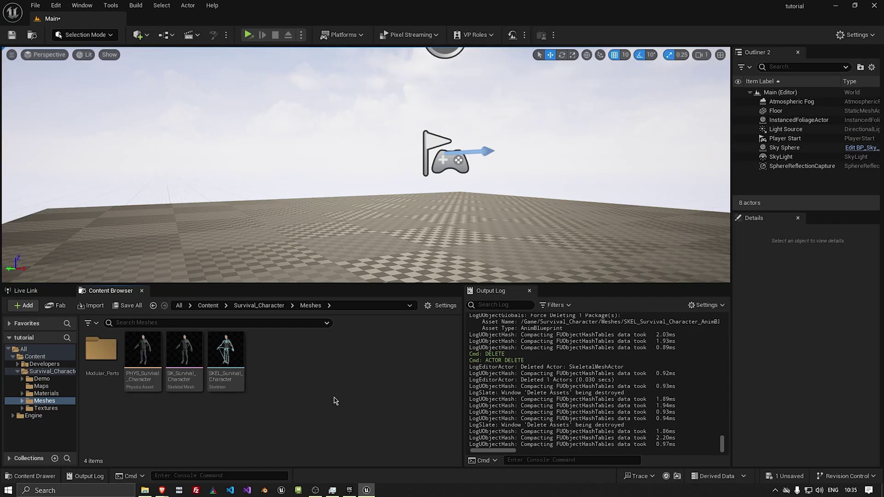
# - Create an Anim Blueprint from the SKEL_Survival_Character skeleton with the default name
pyautogui.rightClick(228, 349)
pyautogui.moveTo(332, 138)
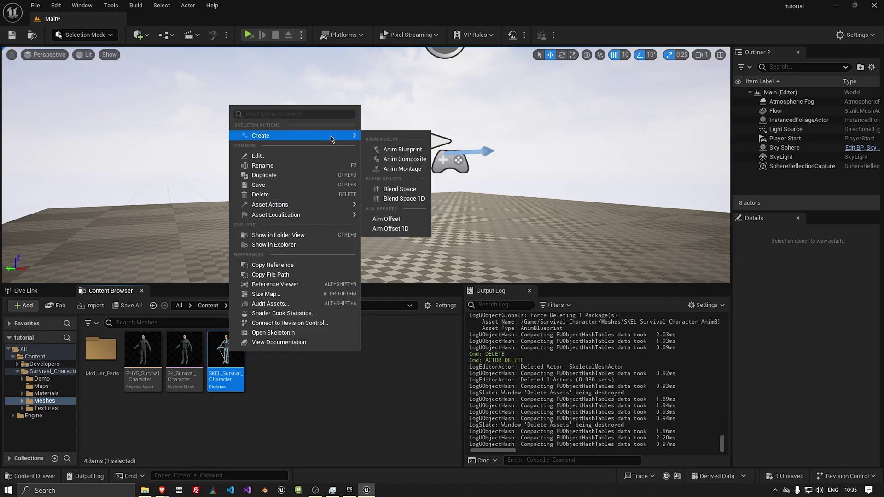
pyautogui.click(390, 150)
pyautogui.press('Return')
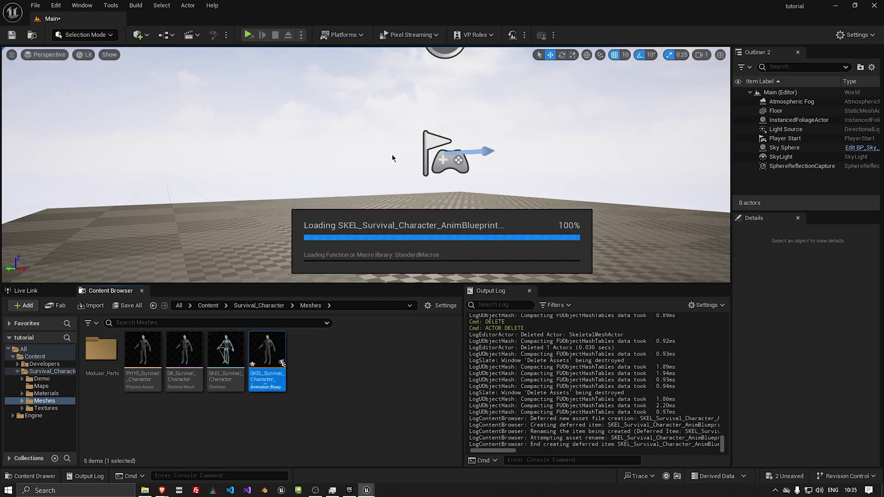
# - Feed a Live Link Pose node with subject survival_character into Output Pose and compile
pyautogui.moveTo(474, 316); pyautogui.dragTo(431, 304)
pyautogui.write('live')
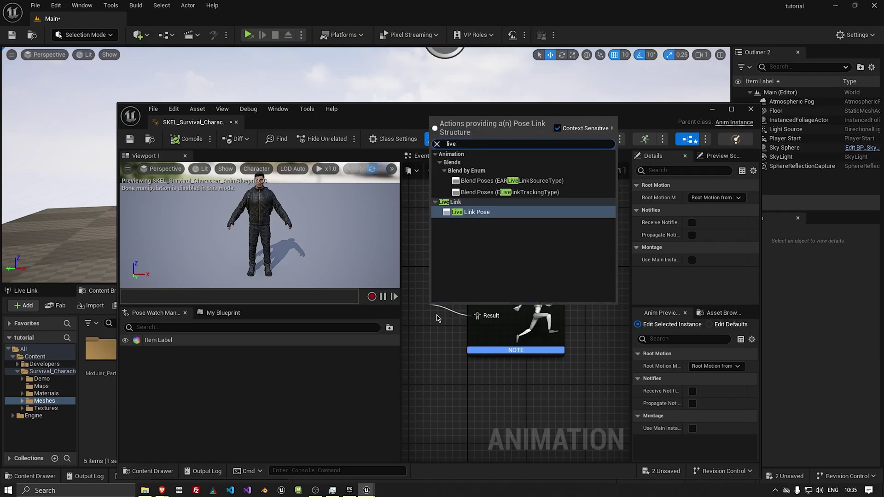
pyautogui.press('Return')
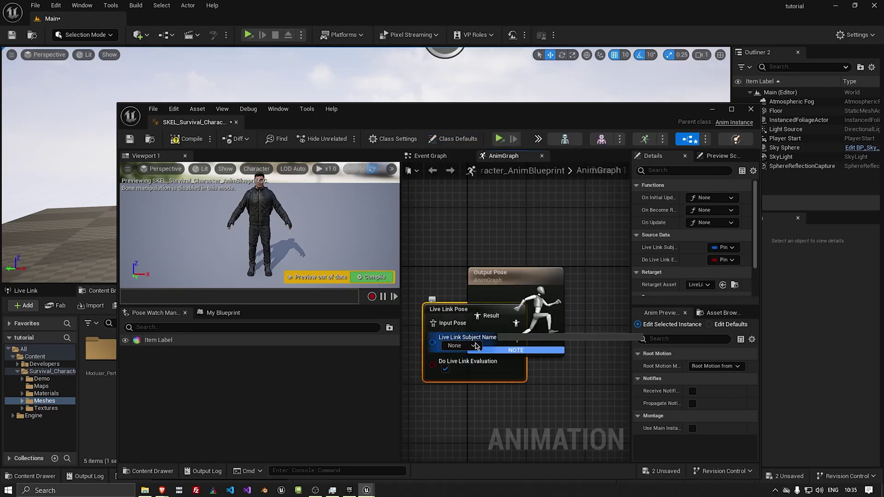
pyautogui.click(475, 345)
pyautogui.click(482, 243)
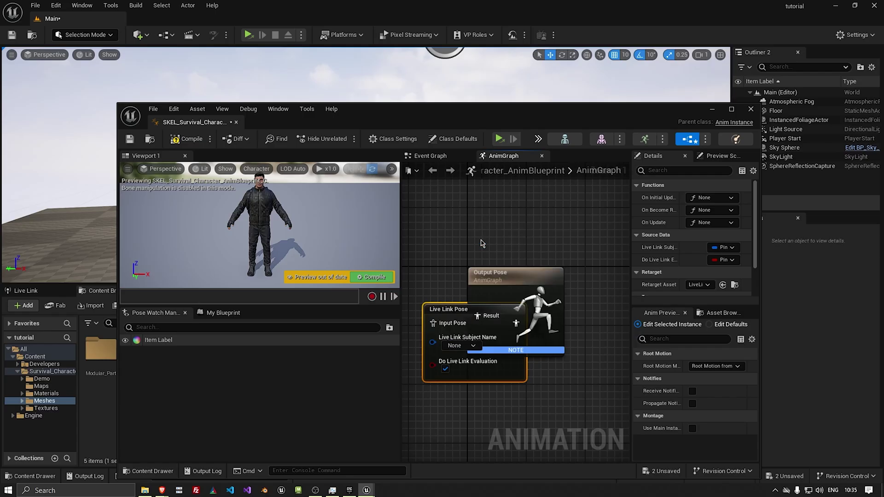
pyautogui.click(388, 281)
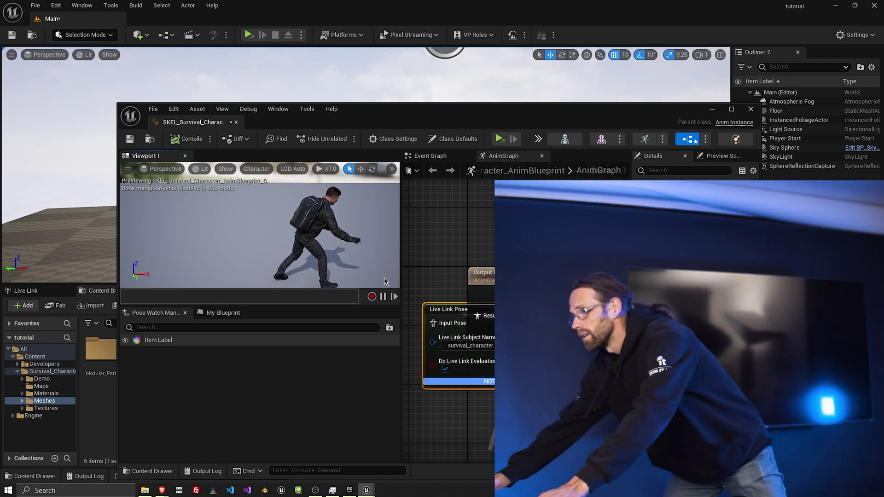
# - Place the SKEL_Survival_Character_AnimBlueprint character in the level and play in the selected viewport
pyautogui.click(750, 110)
pyautogui.moveTo(266, 360); pyautogui.dragTo(387, 205)
pyautogui.click(301, 36)
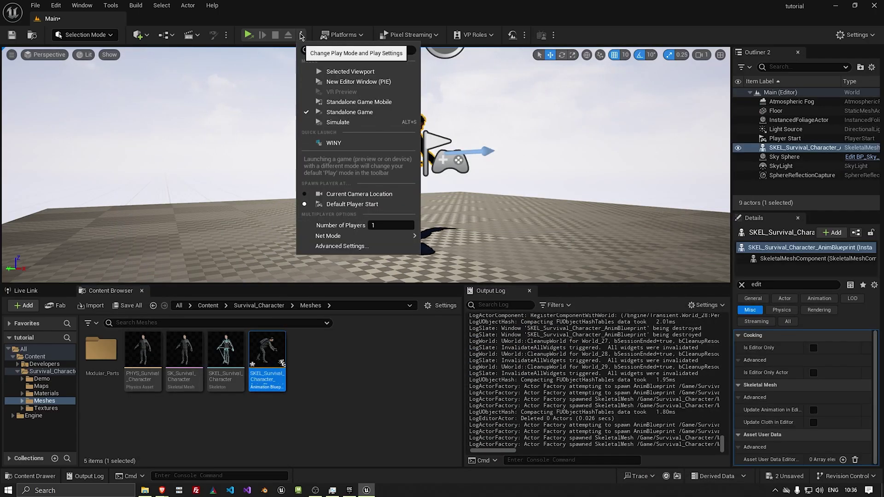
pyautogui.click(337, 73)
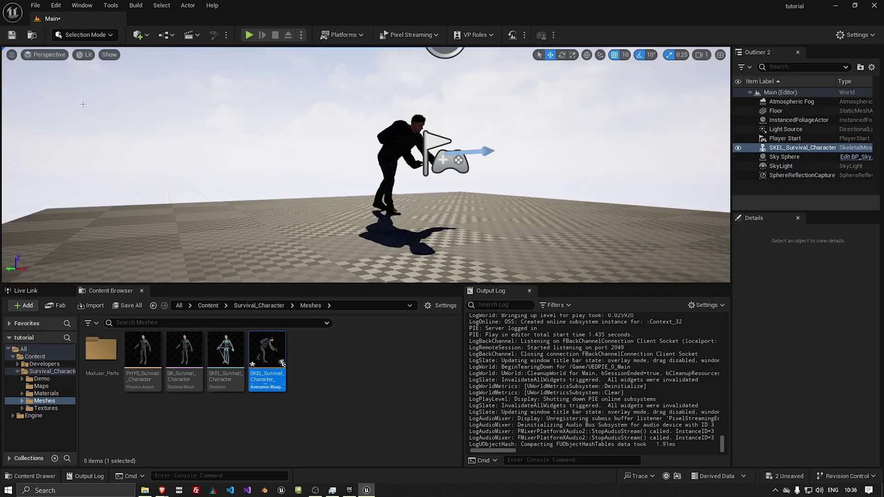
# - Save the level and AnimBlueprint for a standalone game, close the game, then show Live Link subjects
pyautogui.press('Escape')
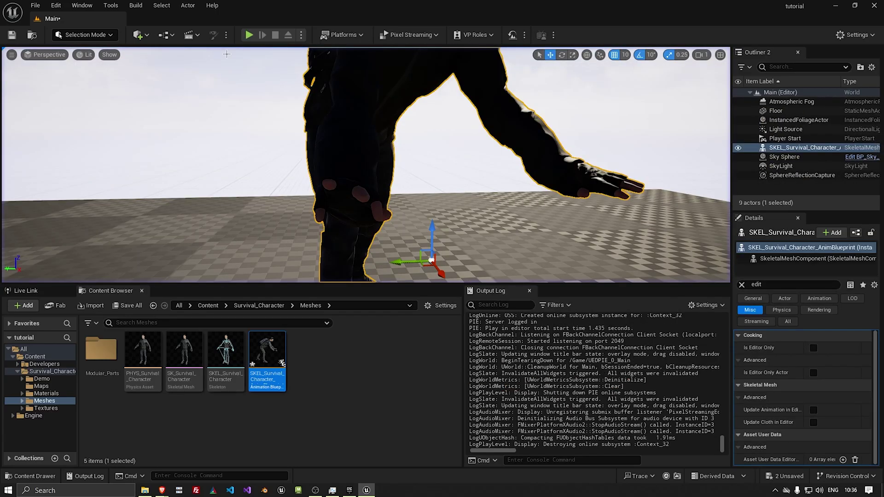
pyautogui.click(301, 34)
pyautogui.hotkey('ctrl', 'shift', 's')
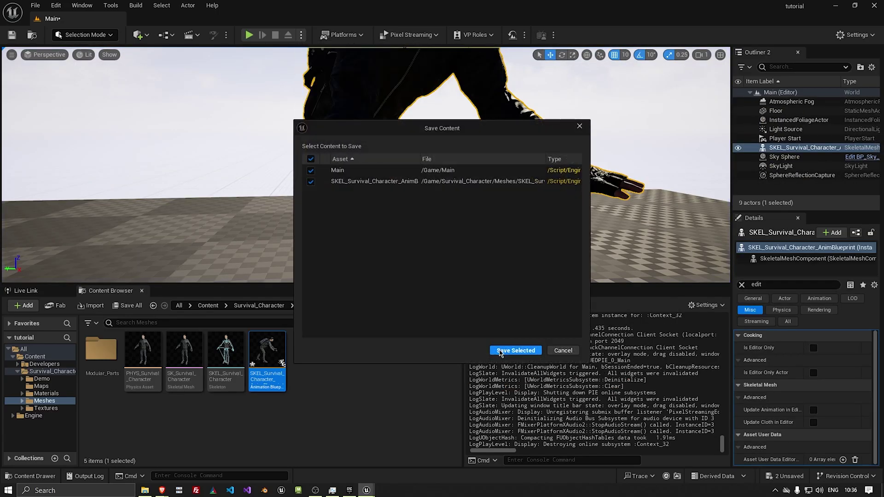
pyautogui.click(516, 352)
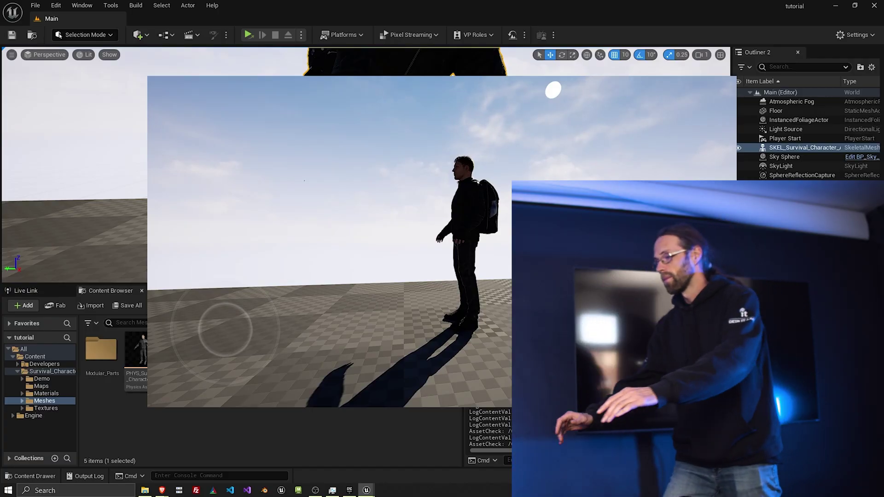
pyautogui.press('Escape')
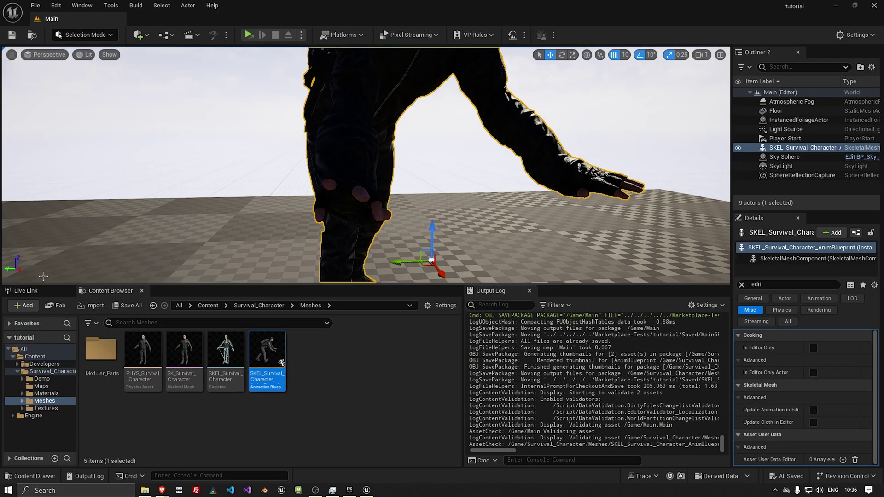
pyautogui.click(27, 290)
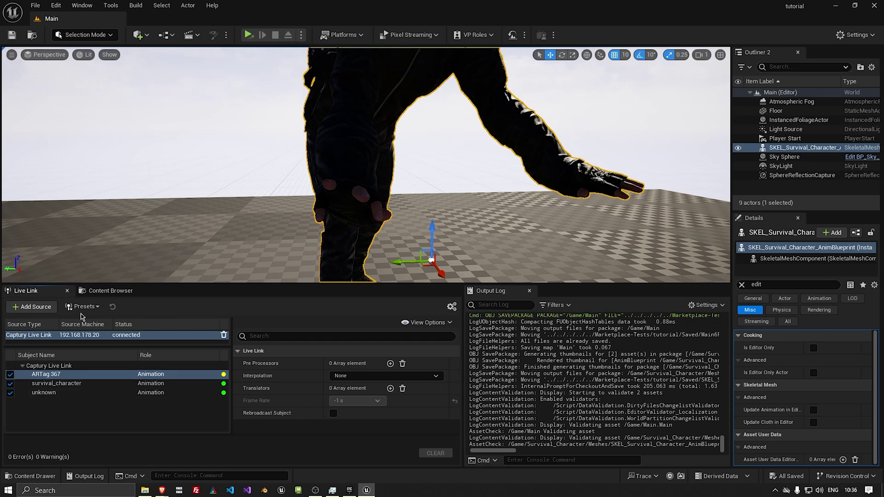
# - Save the current Live Link setup as the preset CapturyLiveLinkPreset
pyautogui.click(82, 308)
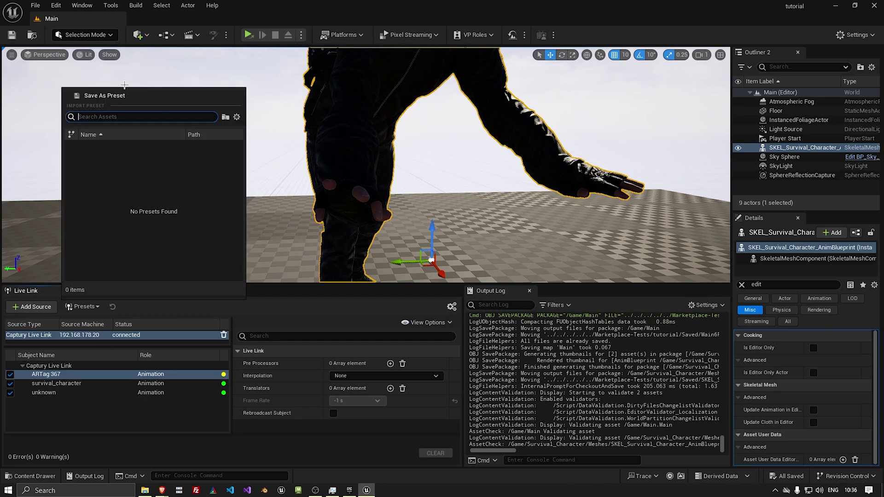
pyautogui.click(123, 95)
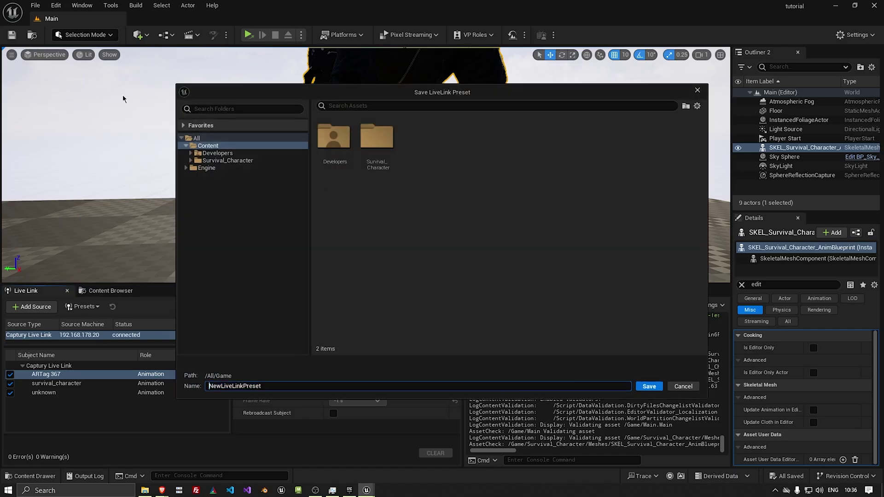
pyautogui.press('Return')
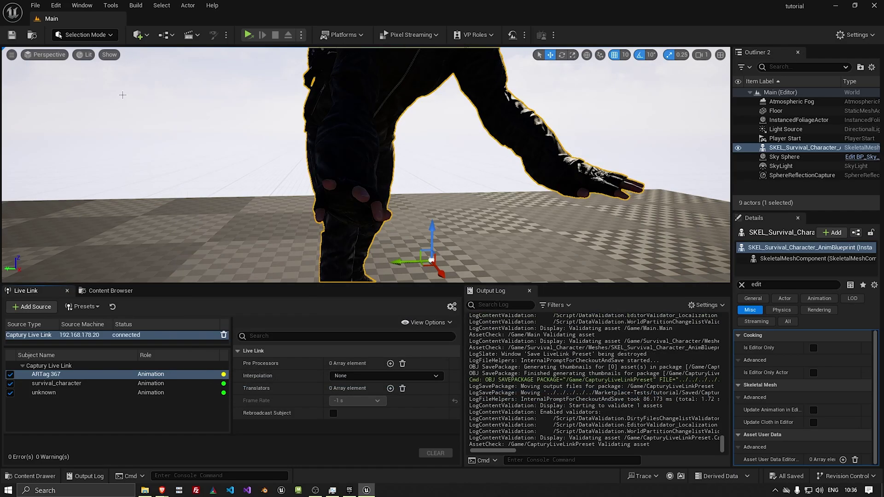
# - In the Level Blueprint, add a variable livelinkpreset of type Live Link Preset
pyautogui.click(165, 34)
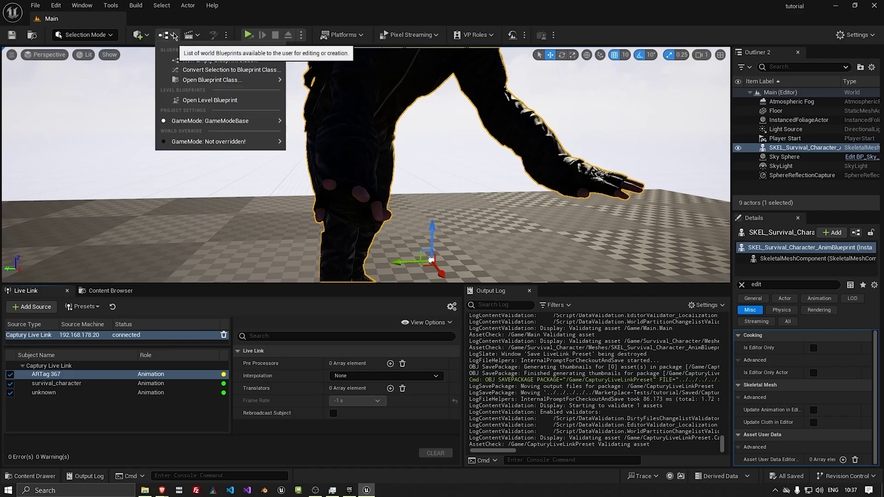
pyautogui.click(204, 96)
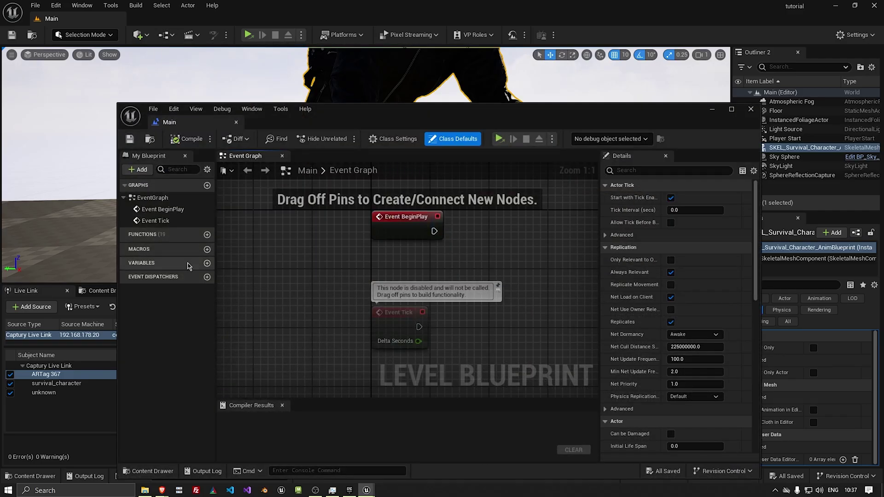
pyautogui.click(206, 265)
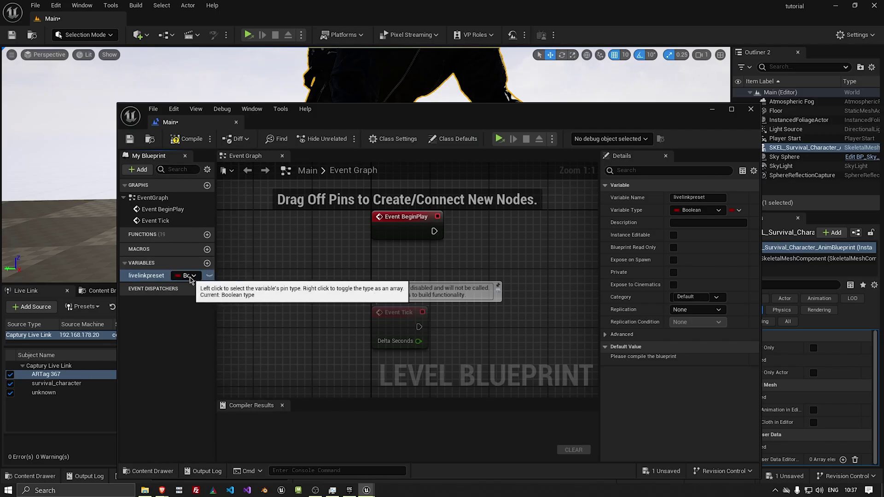
pyautogui.click(189, 276)
pyautogui.write('live')
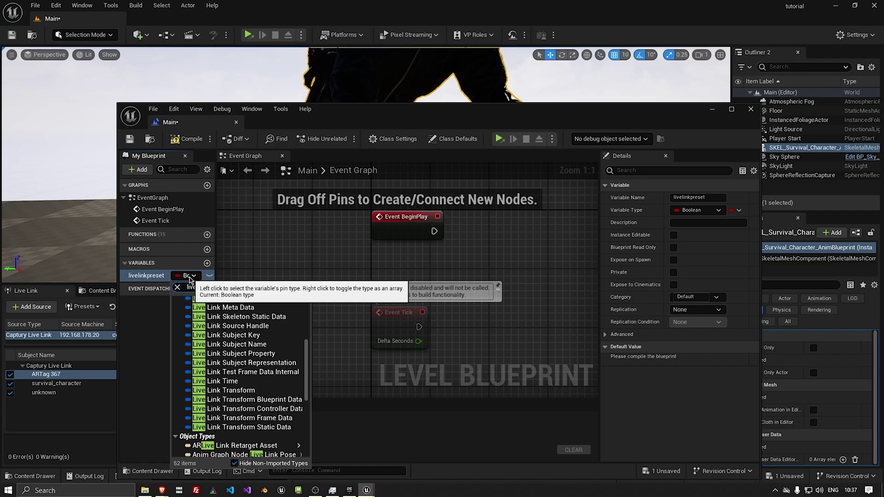
pyautogui.write('linkpreset')
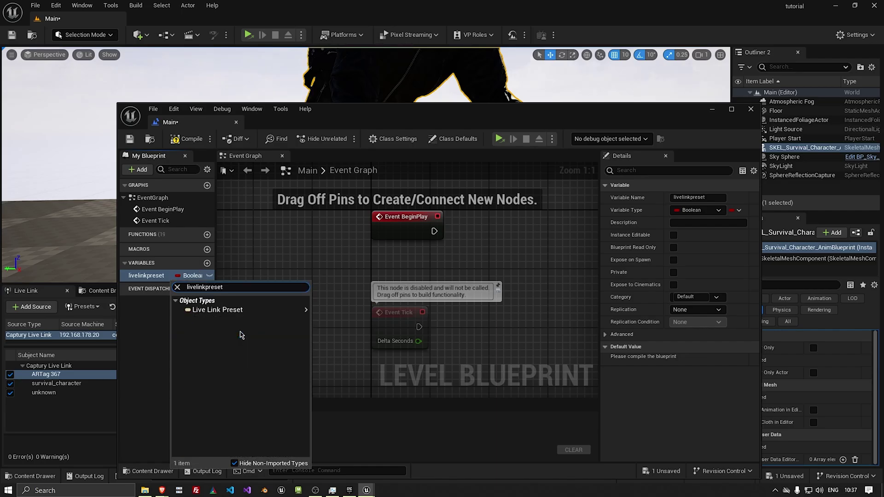
pyautogui.click(232, 315)
# - Add a livelinkpreset getter feeding Apply to Client, triggered by Event BeginPlay
pyautogui.moveTo(146, 277); pyautogui.dragTo(370, 260)
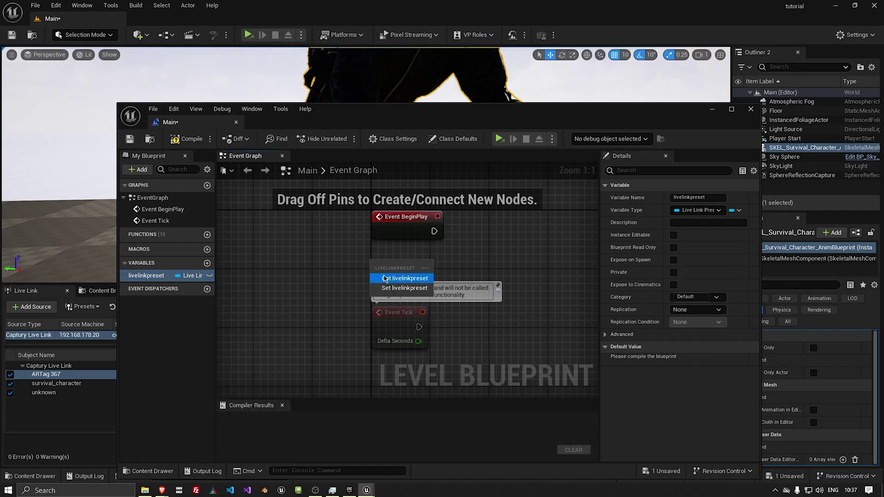
pyautogui.click(385, 279)
pyautogui.moveTo(453, 264); pyautogui.dragTo(461, 265)
pyautogui.write('apply')
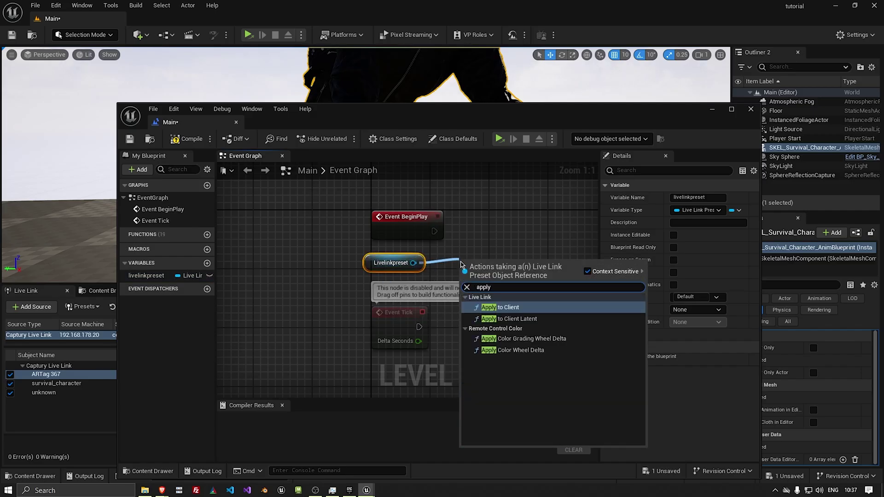
pyautogui.press('Return')
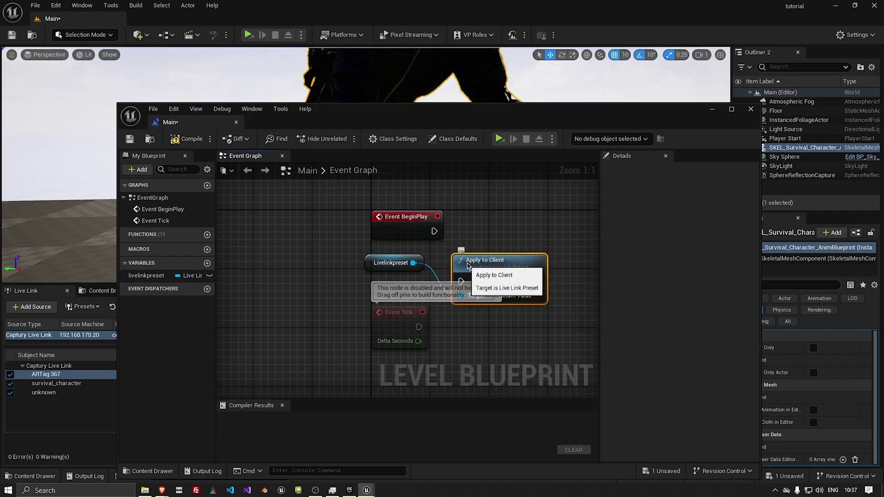
pyautogui.moveTo(467, 266); pyautogui.dragTo(511, 244)
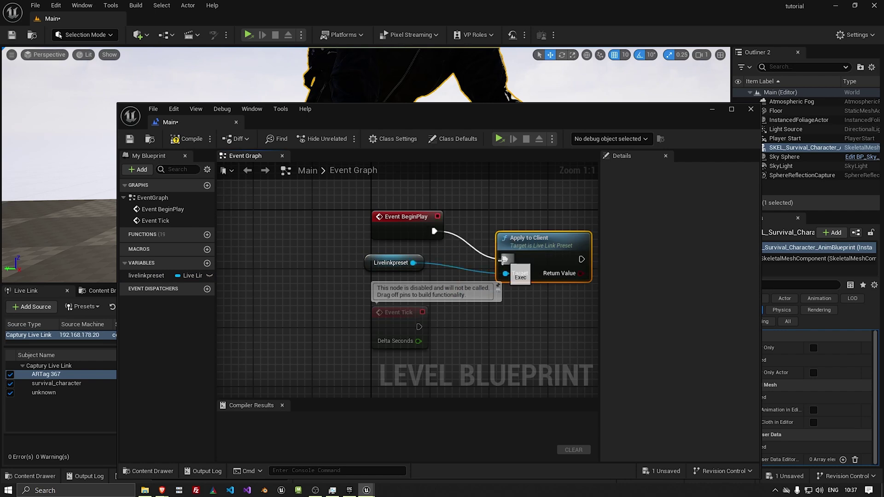
# - Default livelinkpreset to CapturyLiveLinkPreset, recompile the Level Blueprint, and launch a standalone game
pyautogui.click(152, 276)
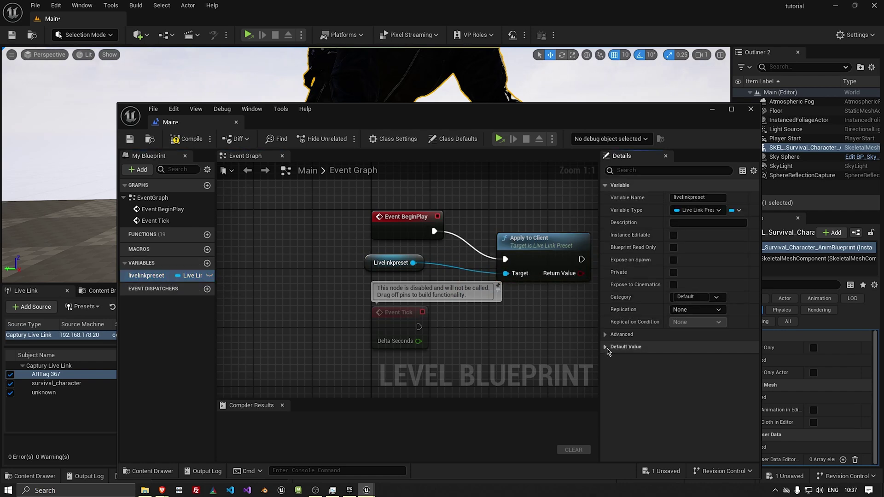
pyautogui.click(187, 139)
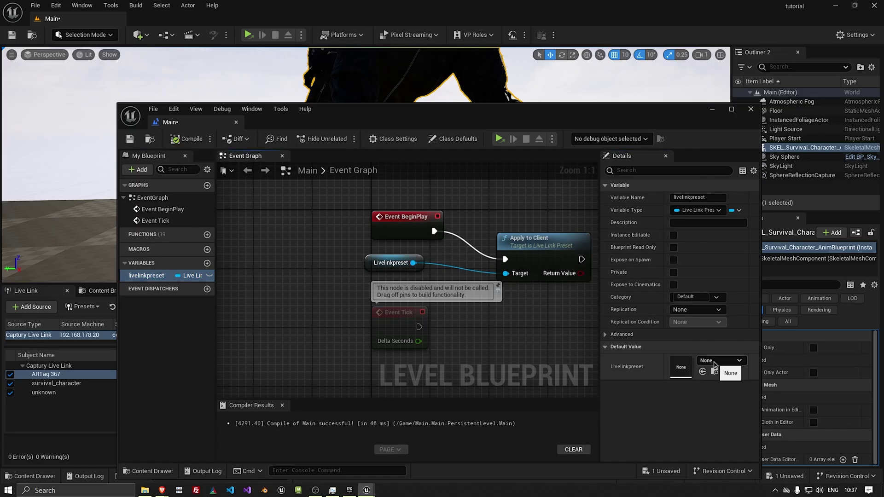
pyautogui.click(715, 361)
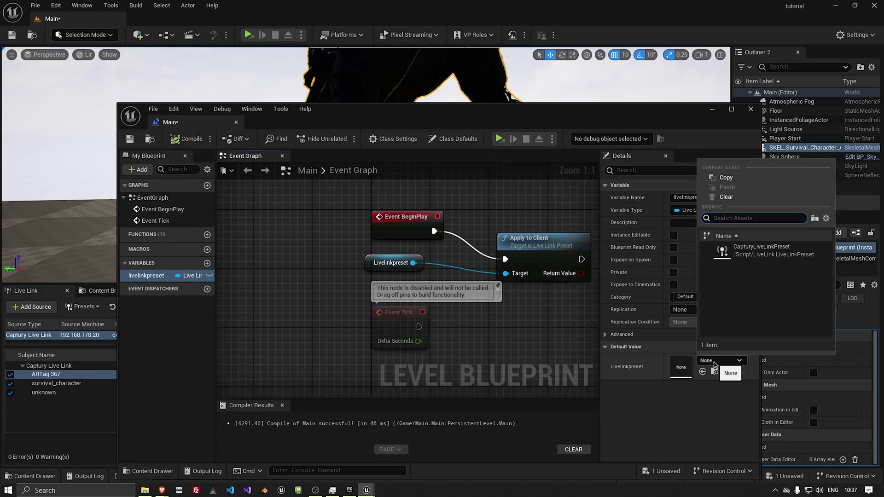
pyautogui.click(759, 251)
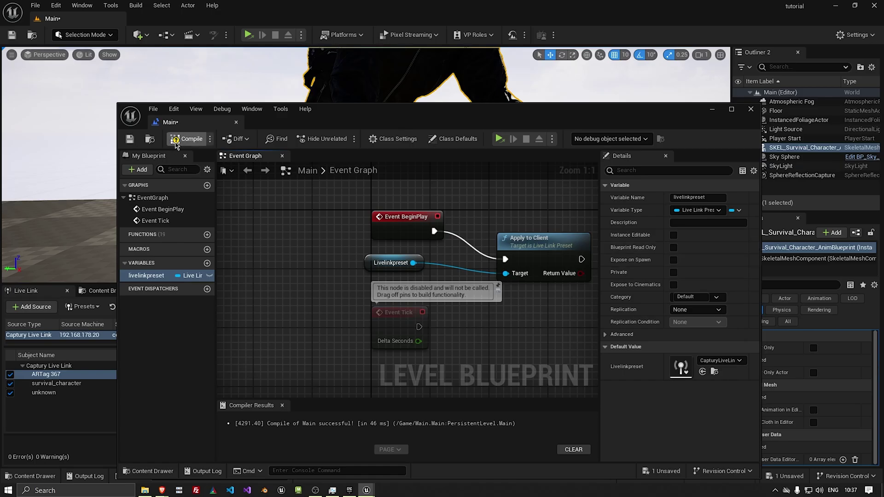
pyautogui.click(179, 141)
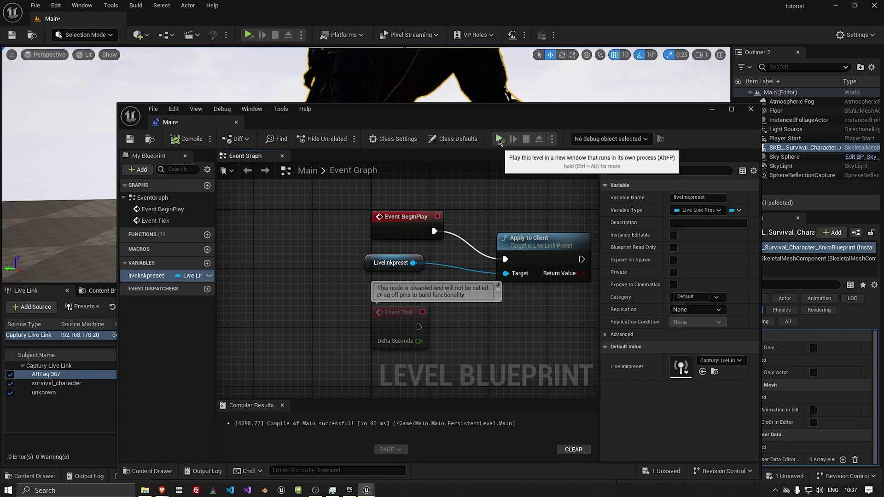
pyautogui.hotkey('ctrl', 'shift', 's')
# - Save the level with Save Selected so the standalone game starts
pyautogui.click(515, 351)
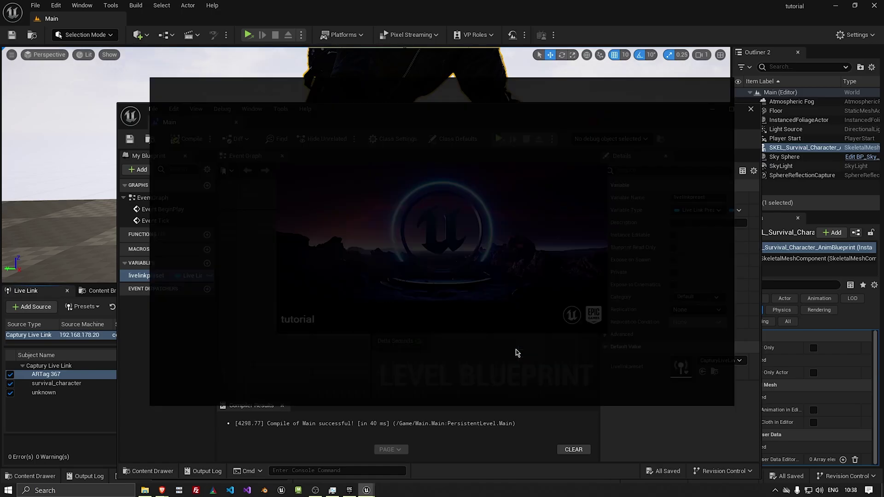